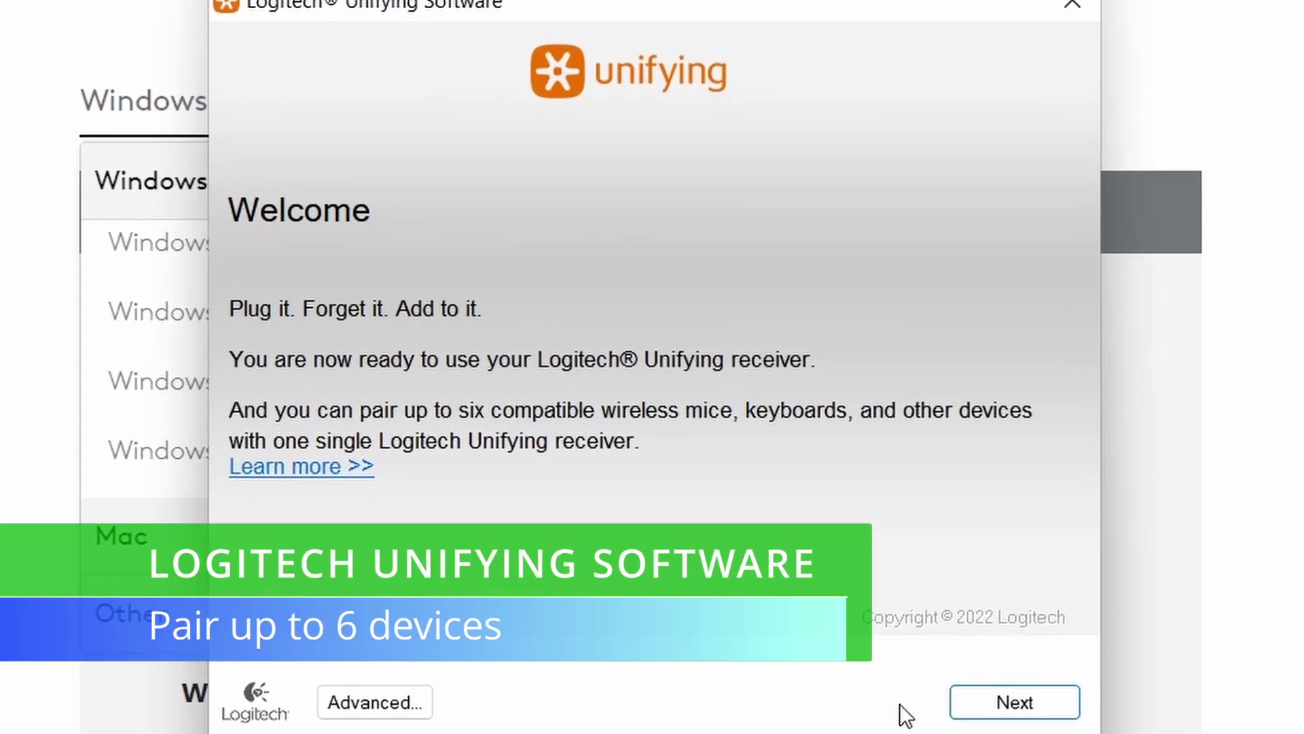
Copy the Logitech support page URL from Notepad and load it in Chrome
{"action": "mouse_move", "coordinate": [458, 409]}
{"action": "left_mouse_down"}
{"action": "mouse_move", "coordinate": [535, 440]}
{"action": "mouse_move", "coordinate": [965, 436]}
{"action": "left_mouse_up"}
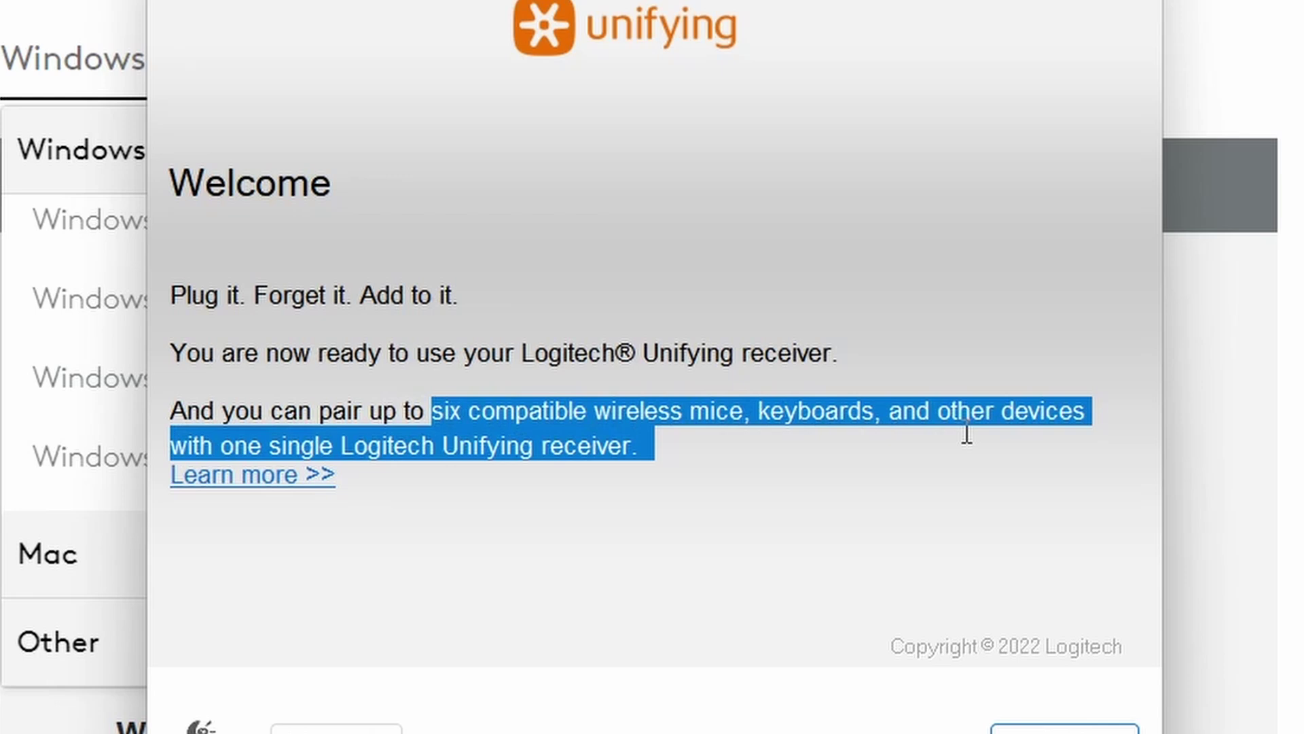
{"action": "left_click_drag", "start_coordinate": [966, 436], "coordinate": [634, 446]}
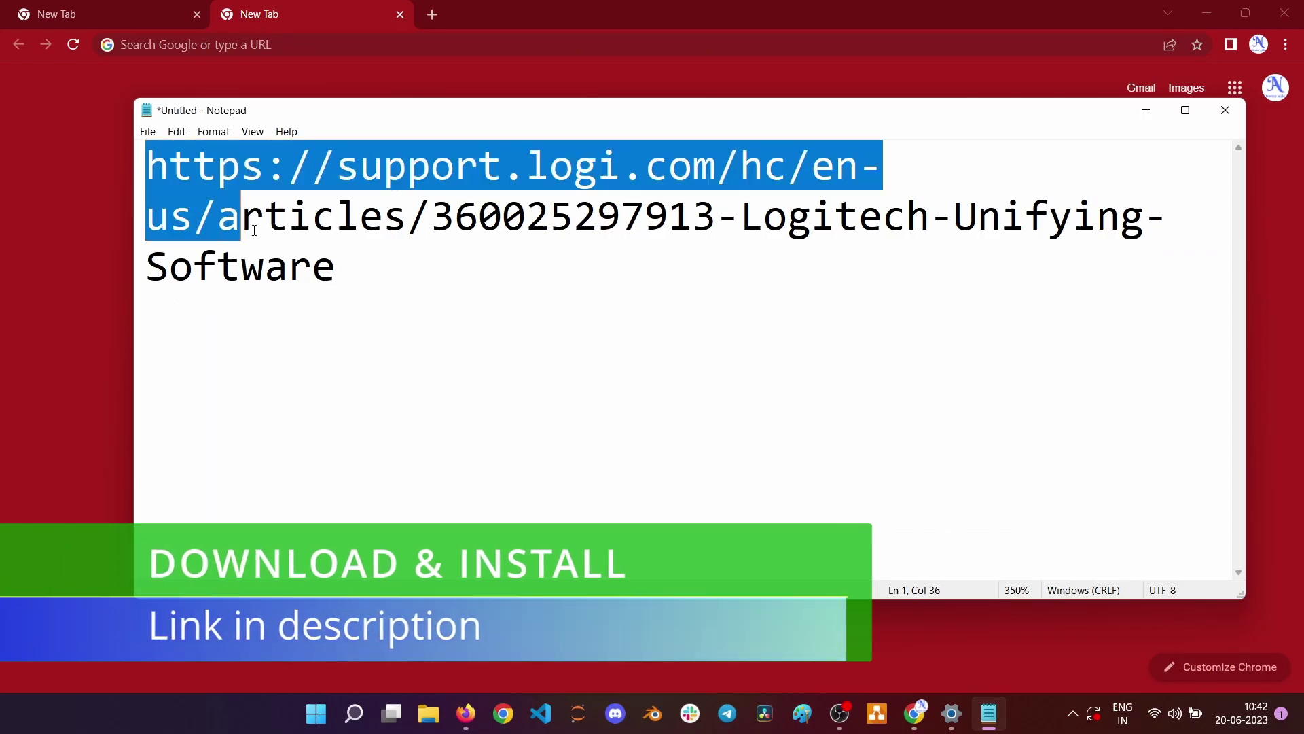
{"action": "left_click_drag", "start_coordinate": [254, 227], "coordinate": [334, 267]}
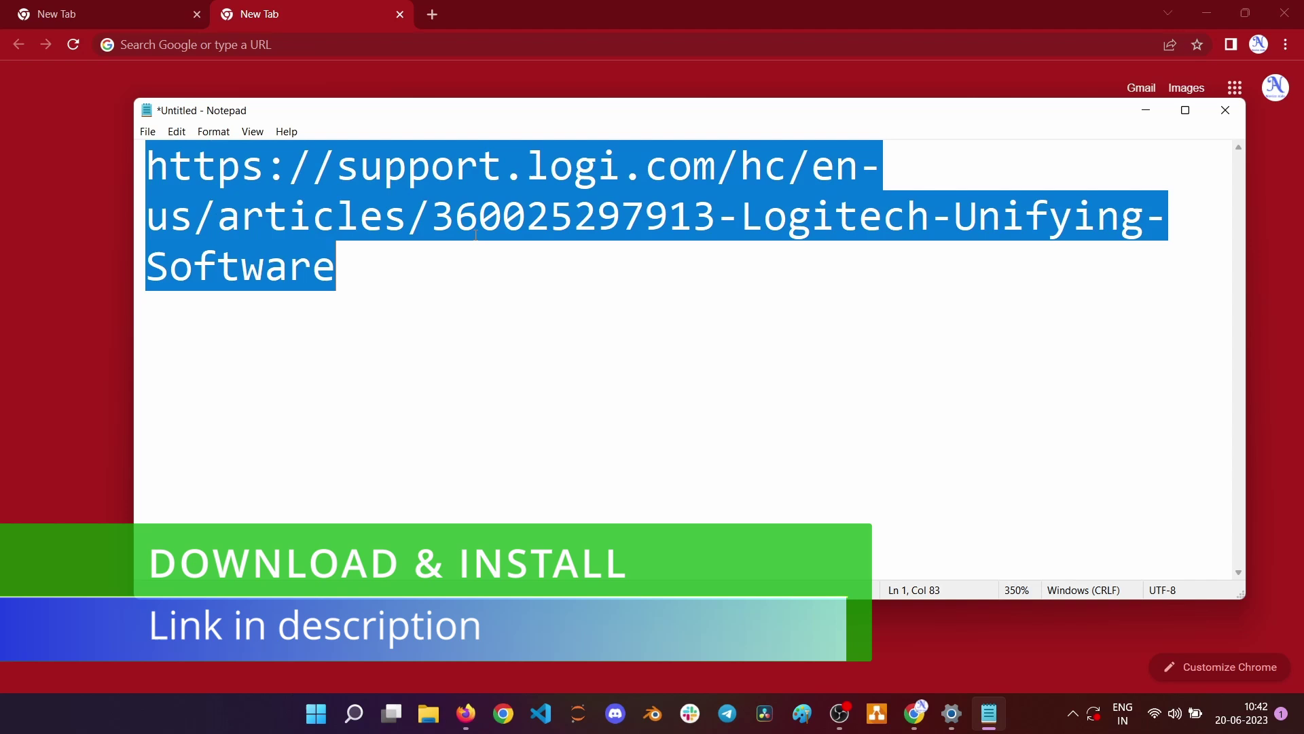
{"action": "right_click", "coordinate": [471, 178]}
{"action": "left_click", "coordinate": [507, 240]}
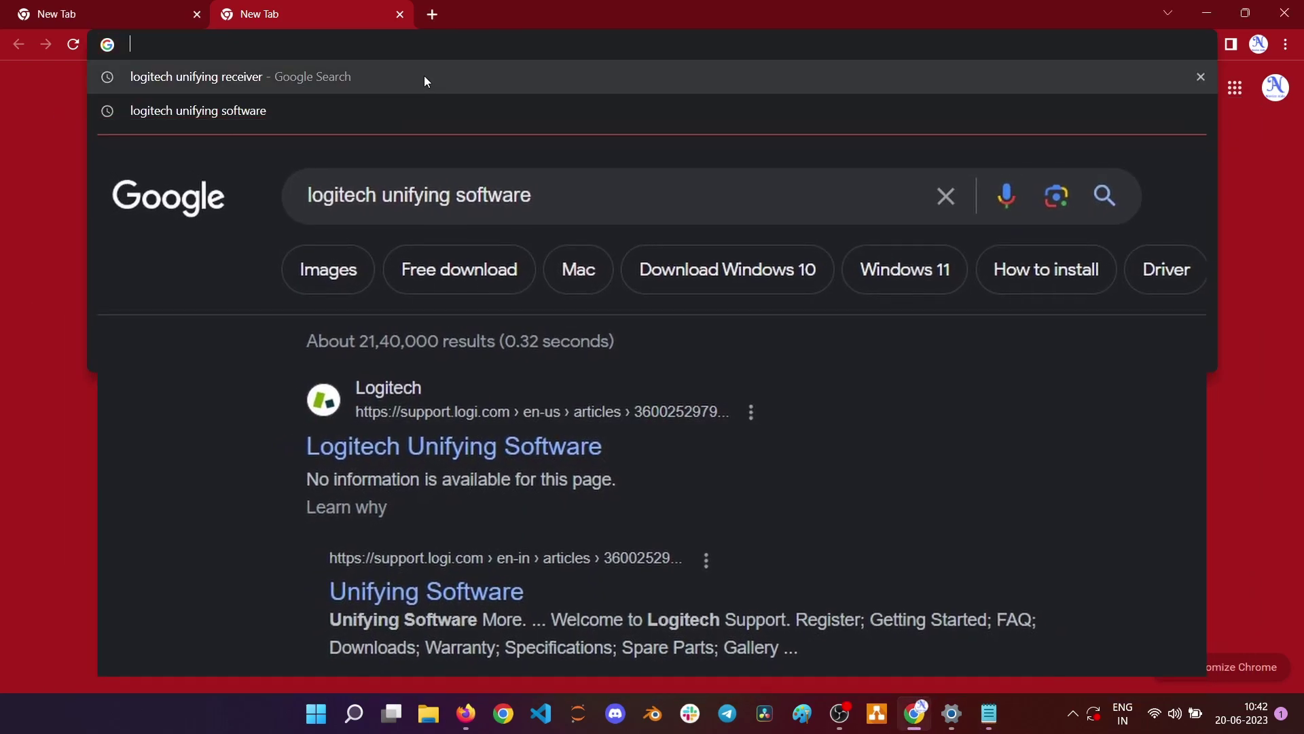
{"action": "key", "text": "ctrl+v"}
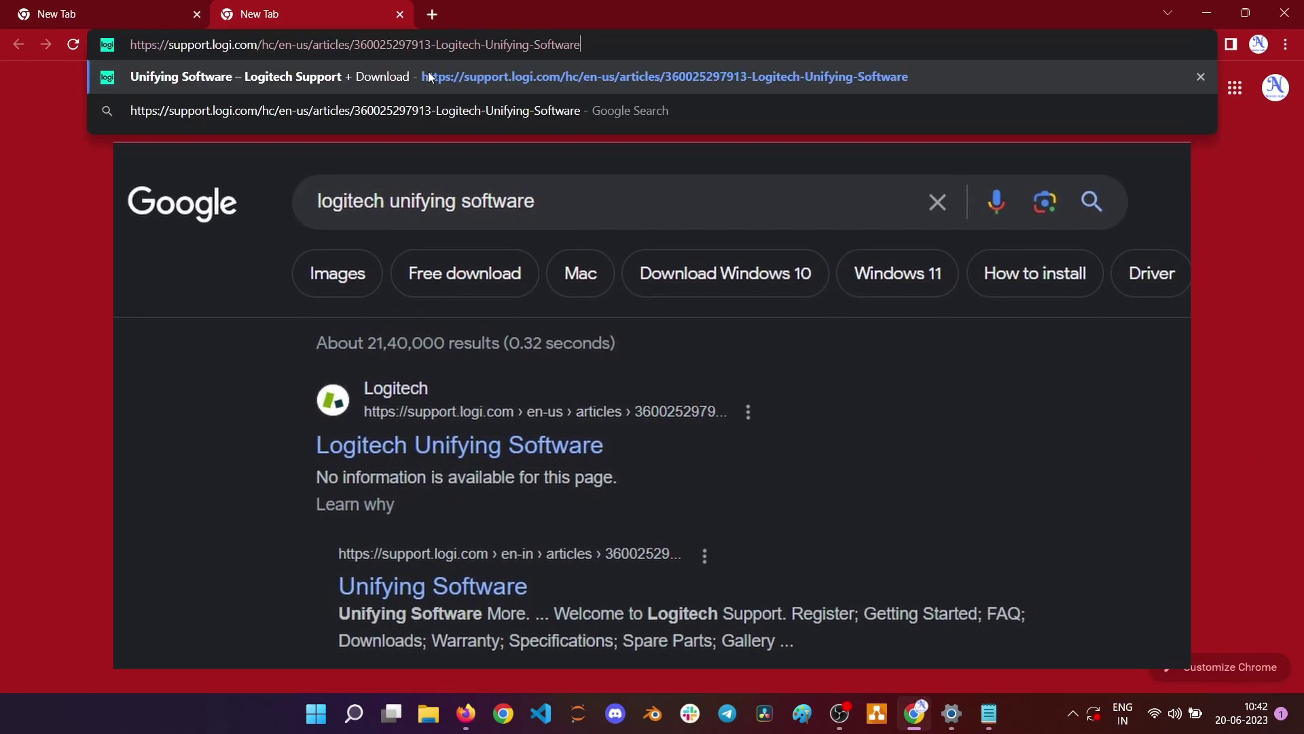
{"action": "key", "text": "Return"}
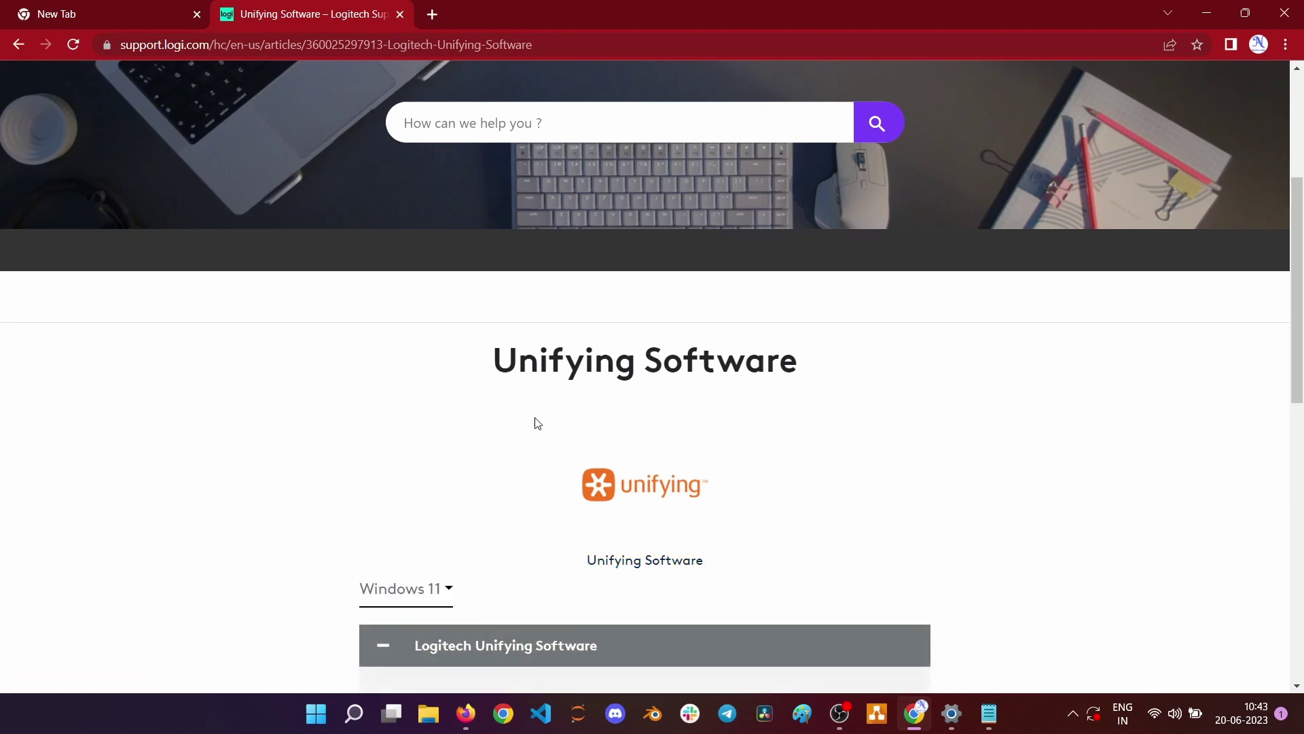
{"action": "scroll", "coordinate": [537, 422], "scroll_direction": "down", "scroll_amount": 4}
{"action": "scroll", "coordinate": [536, 424], "scroll_direction": "down", "scroll_amount": 2}
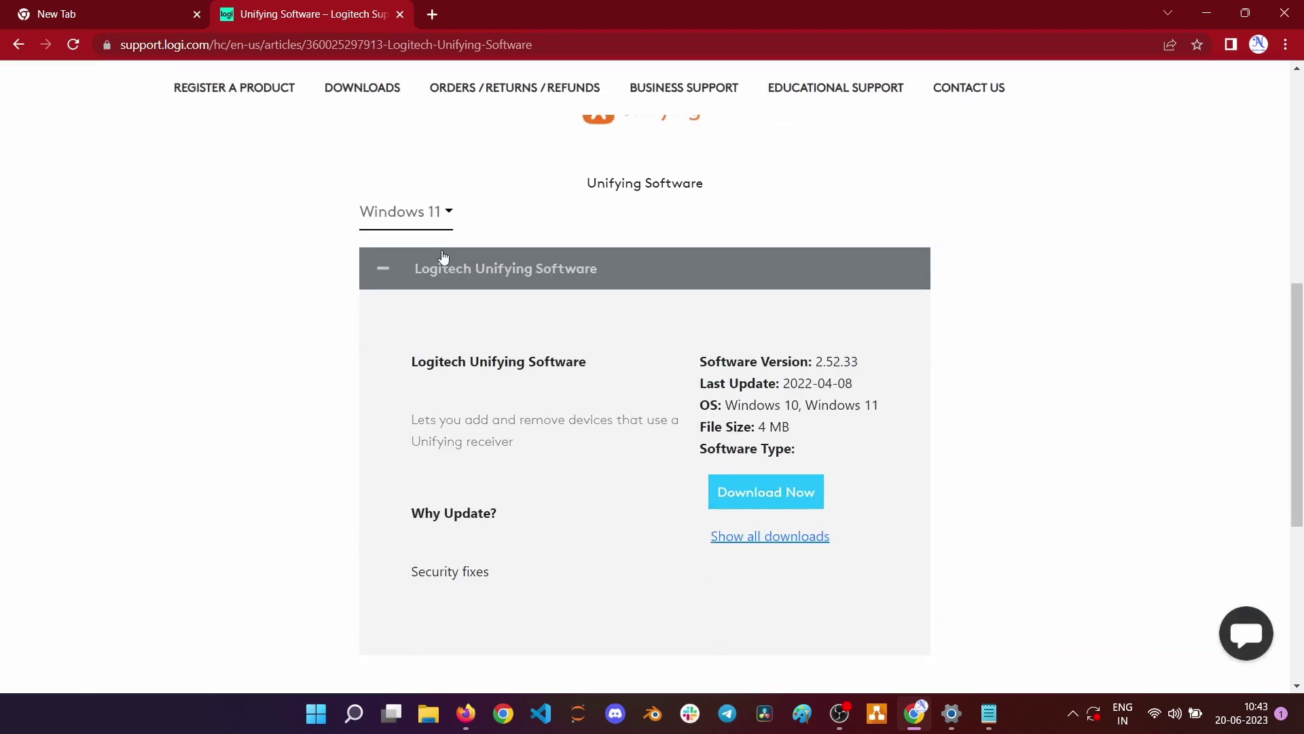
Pick Windows 11 in the OS list and download the 4 MB unifying252.exe installer
{"action": "left_click", "coordinate": [445, 218]}
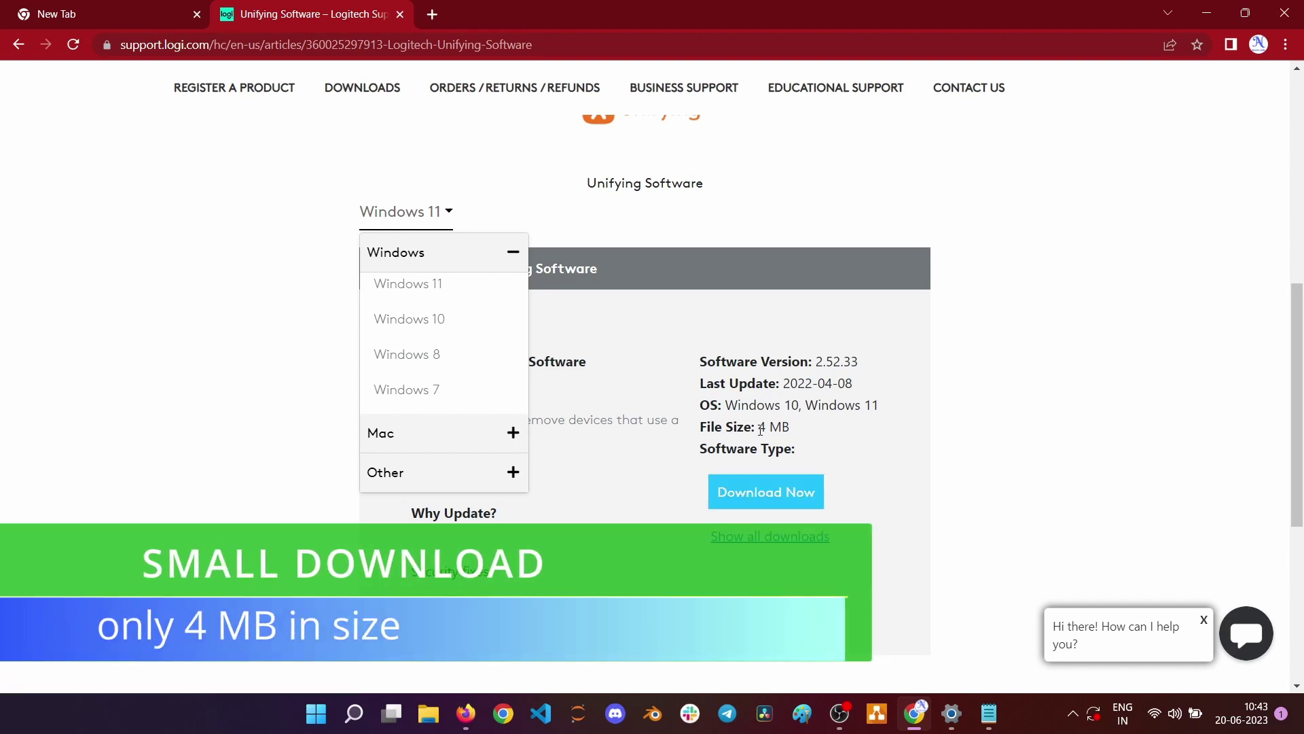
{"action": "left_click_drag", "start_coordinate": [760, 427], "coordinate": [791, 433]}
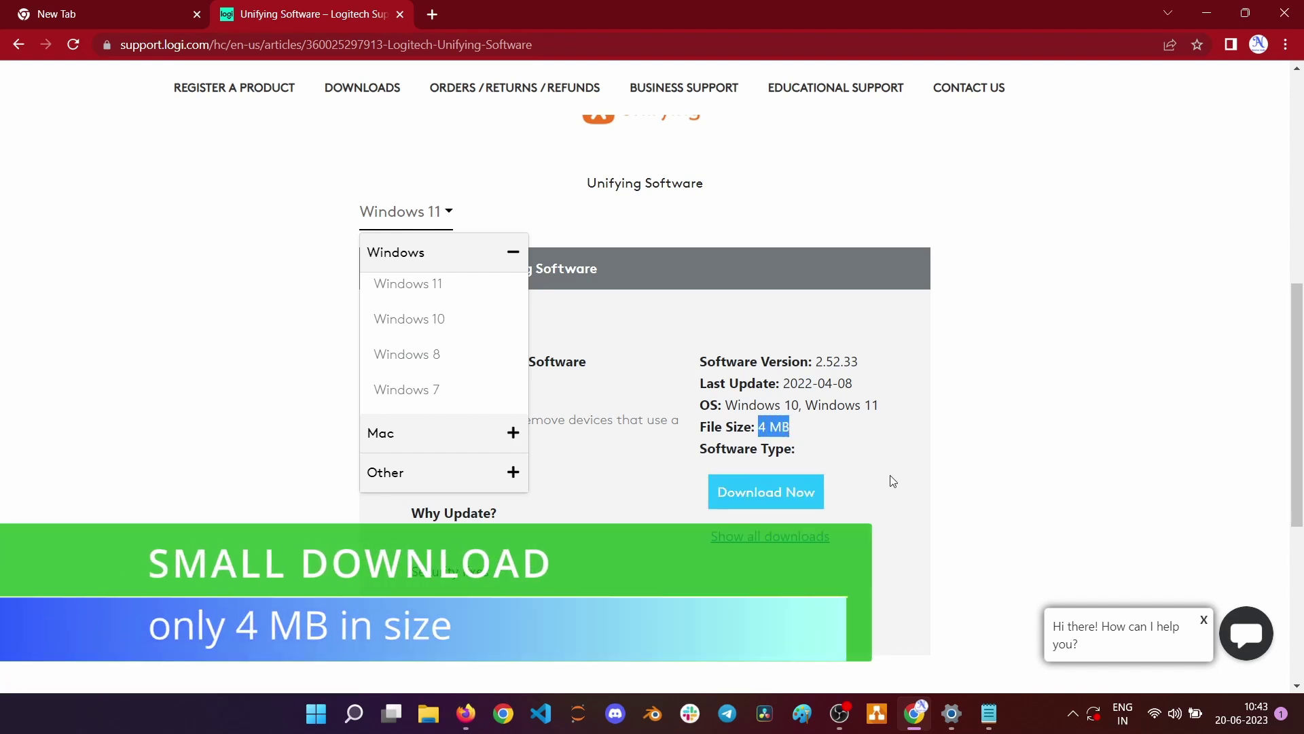
{"action": "left_click", "coordinate": [796, 504]}
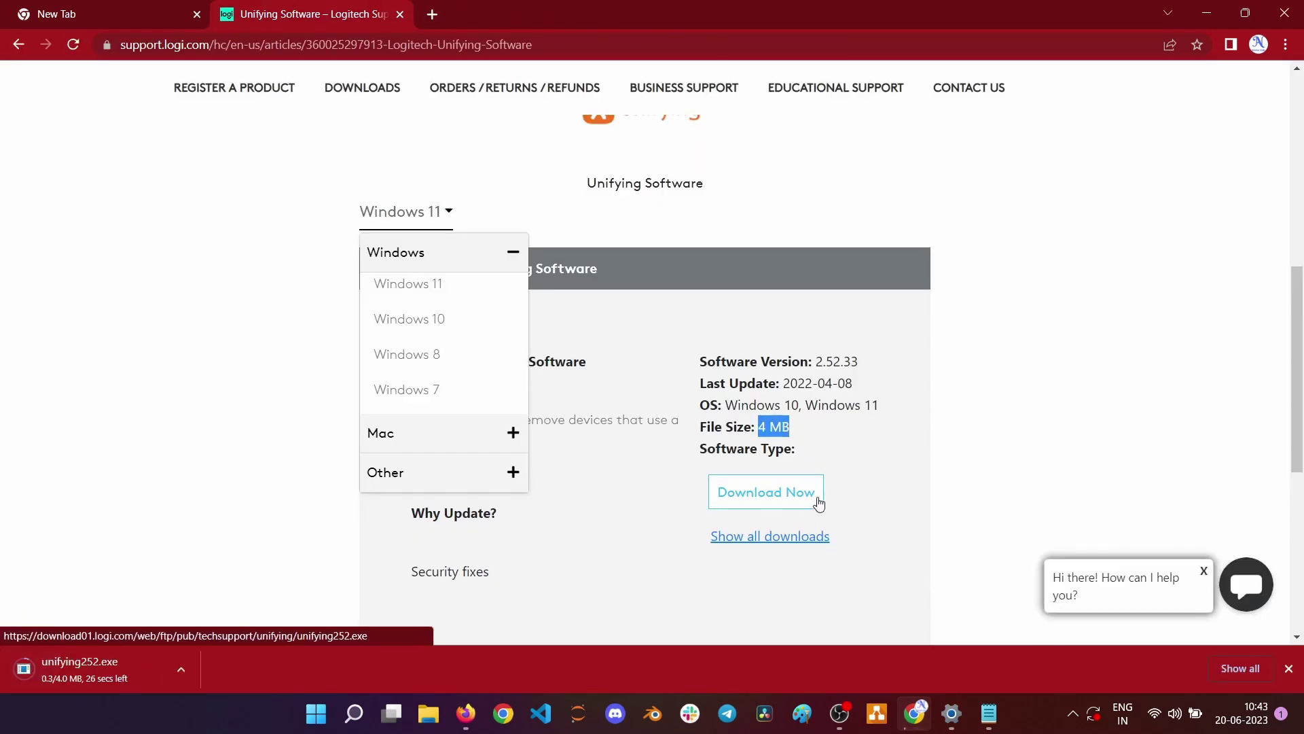
Launch unifying252.exe from Chrome's download bar to reach the license agreement
{"action": "left_click", "coordinate": [114, 675]}
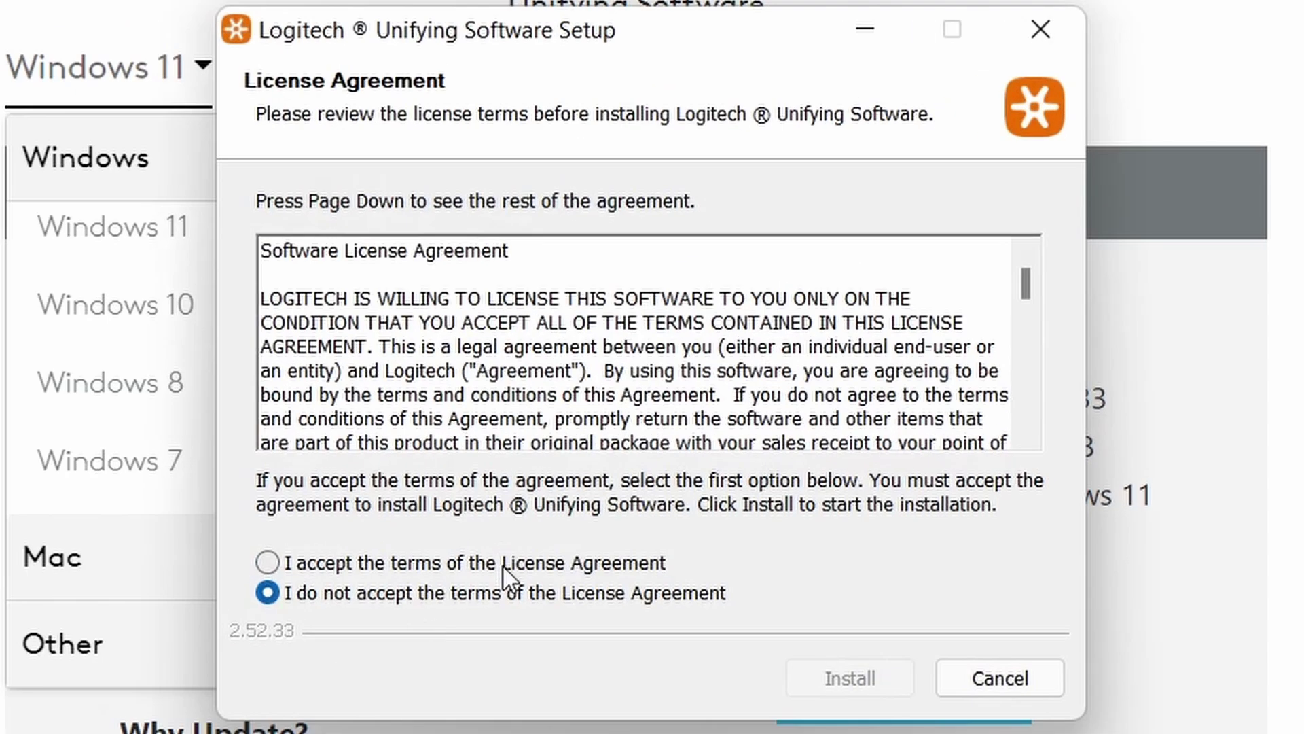
Accept the License Agreement, run the Unifying Software install, and finish the setup wizard
{"action": "left_click", "coordinate": [506, 567]}
{"action": "left_click", "coordinate": [857, 672]}
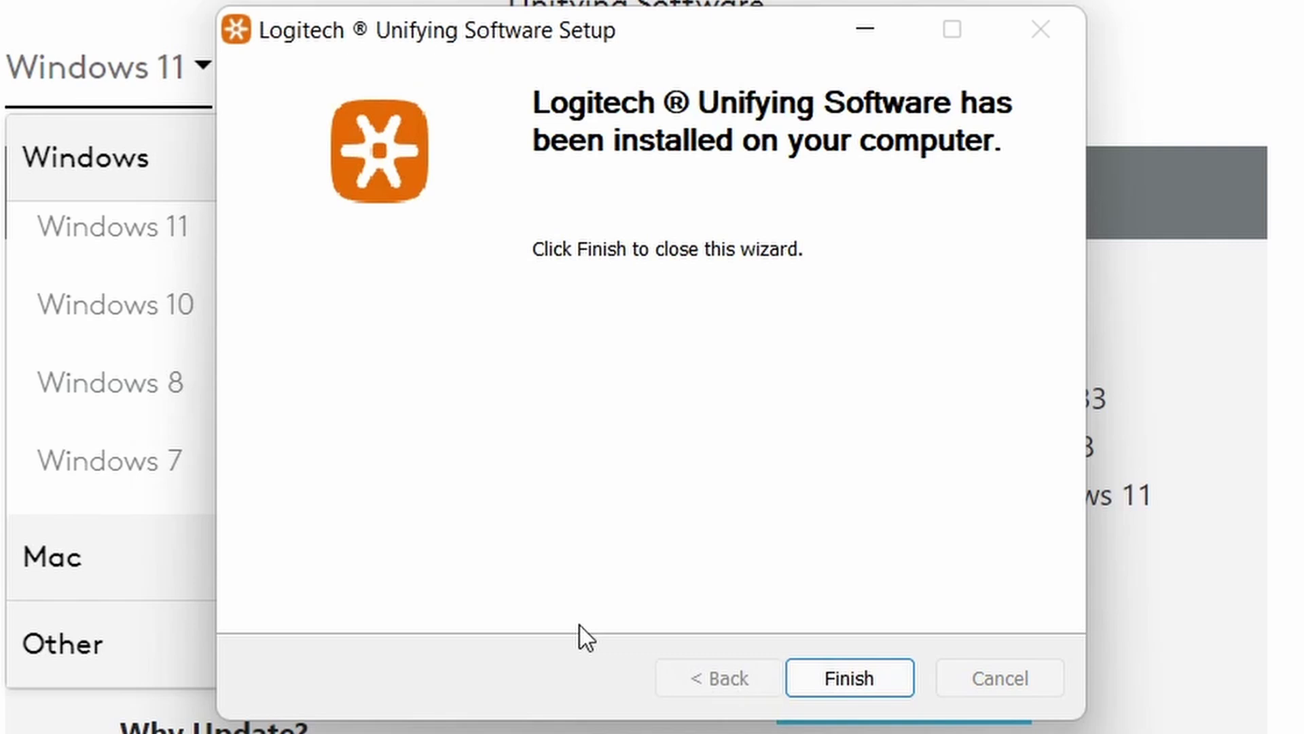
{"action": "left_click", "coordinate": [824, 680]}
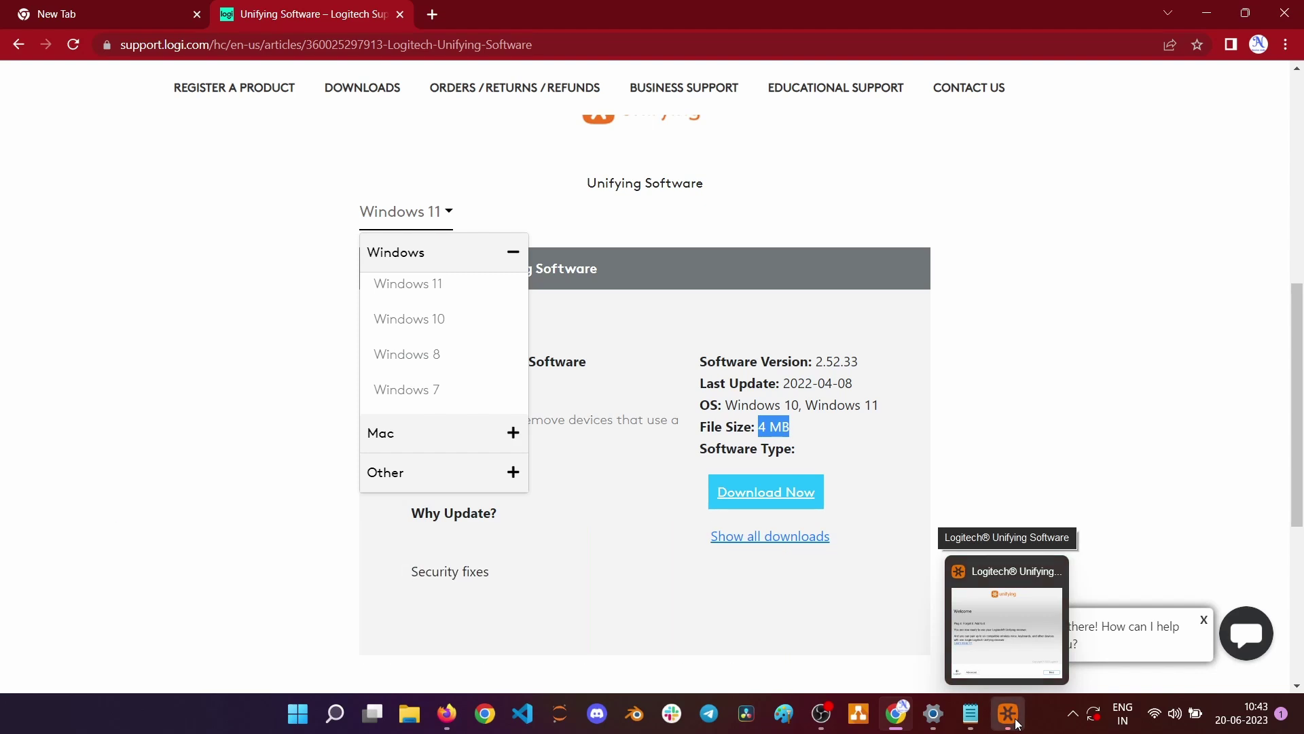
Bring Unifying Software forward, read the six-device pairing note, and start pairing the mouse
{"action": "left_click", "coordinate": [1006, 714]}
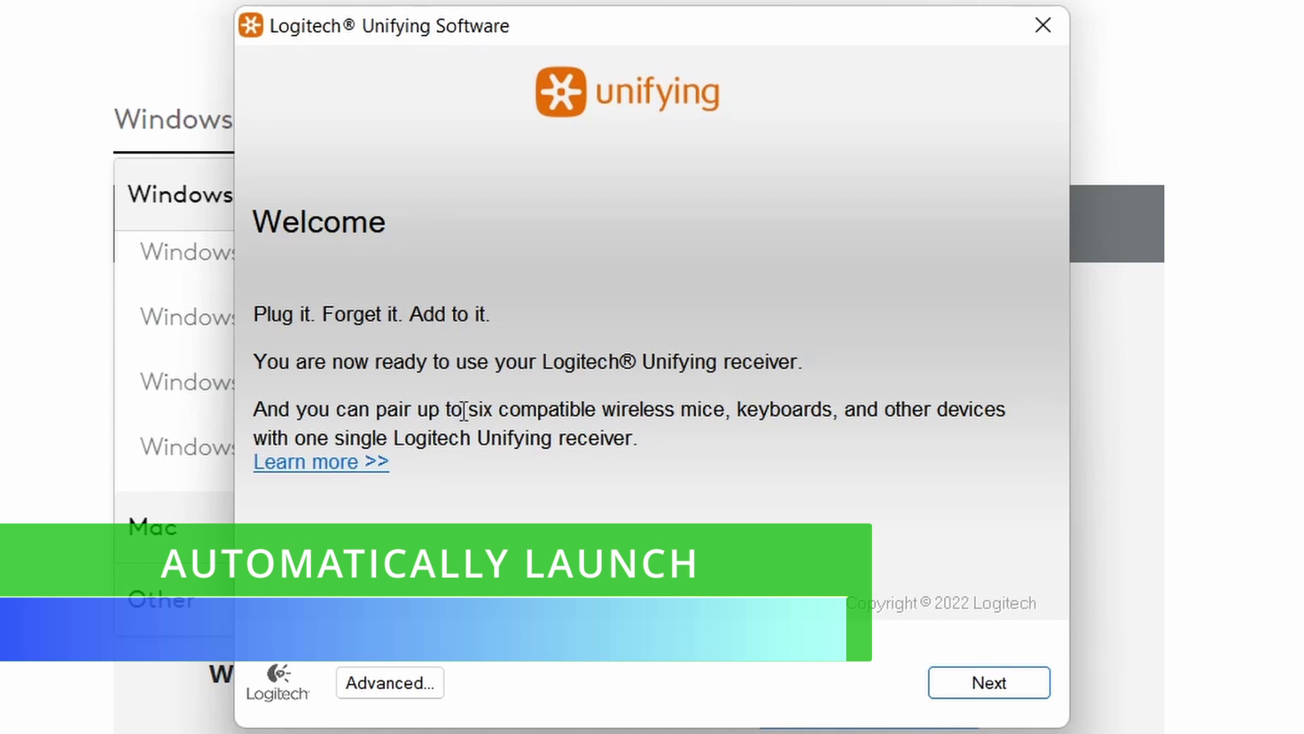
{"action": "mouse_move", "coordinate": [467, 410]}
{"action": "left_mouse_down"}
{"action": "mouse_move", "coordinate": [729, 415]}
{"action": "mouse_move", "coordinate": [801, 458]}
{"action": "left_mouse_up"}
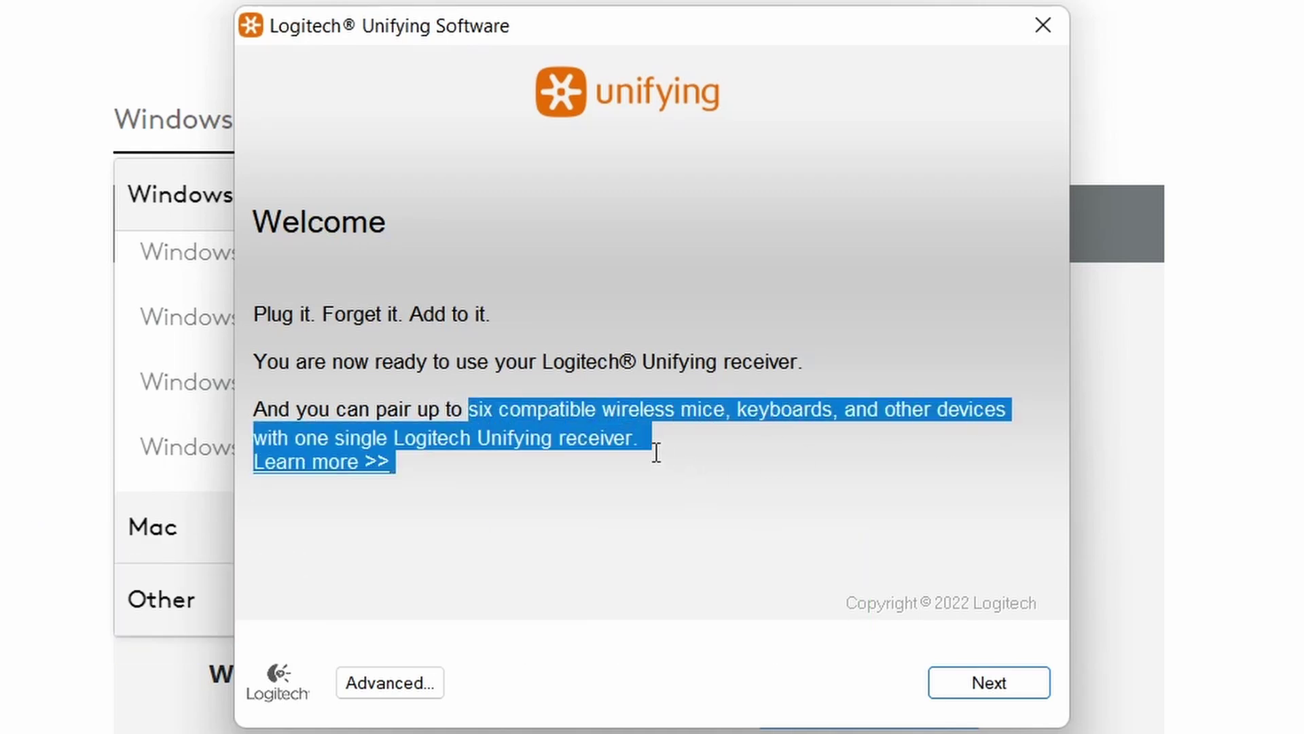
{"action": "left_click_drag", "start_coordinate": [656, 451], "coordinate": [642, 438]}
{"action": "left_click", "coordinate": [966, 701]}
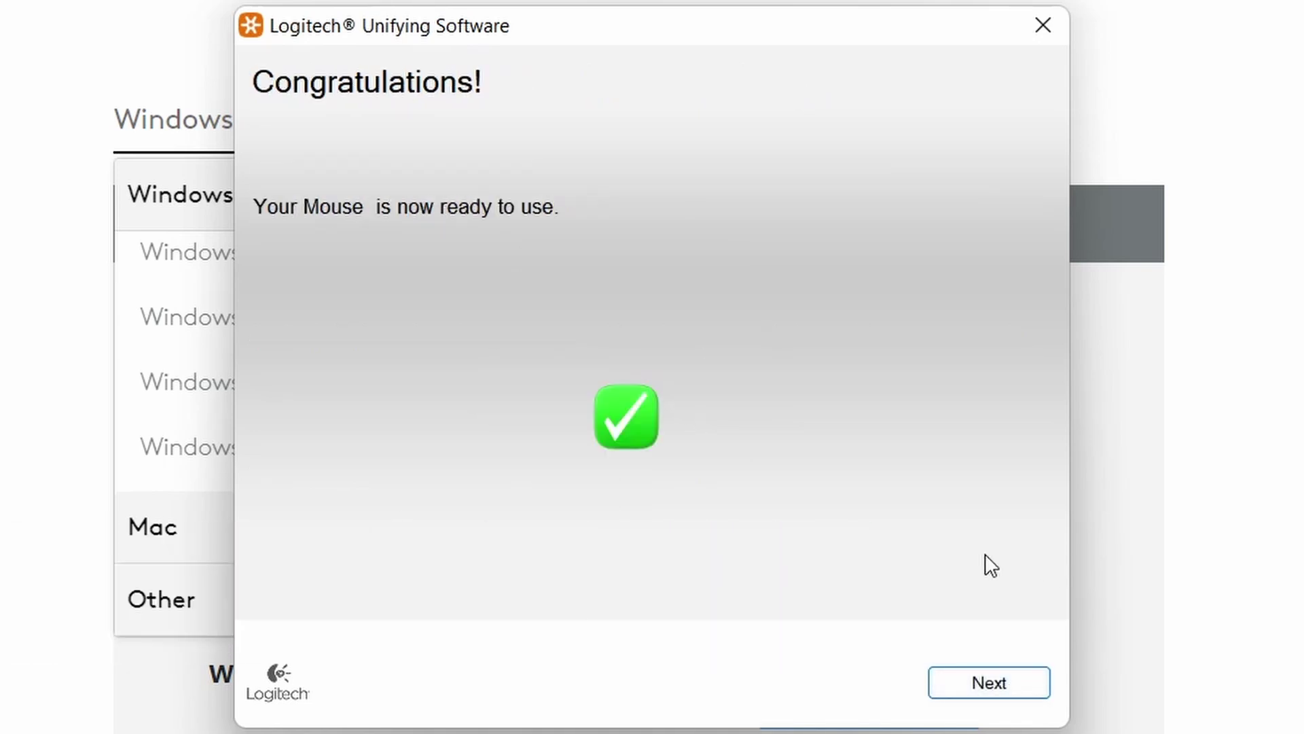
Advance to the summary listing Keyboard K230 and the new mouse, then finish the wizard
{"action": "left_click", "coordinate": [989, 683]}
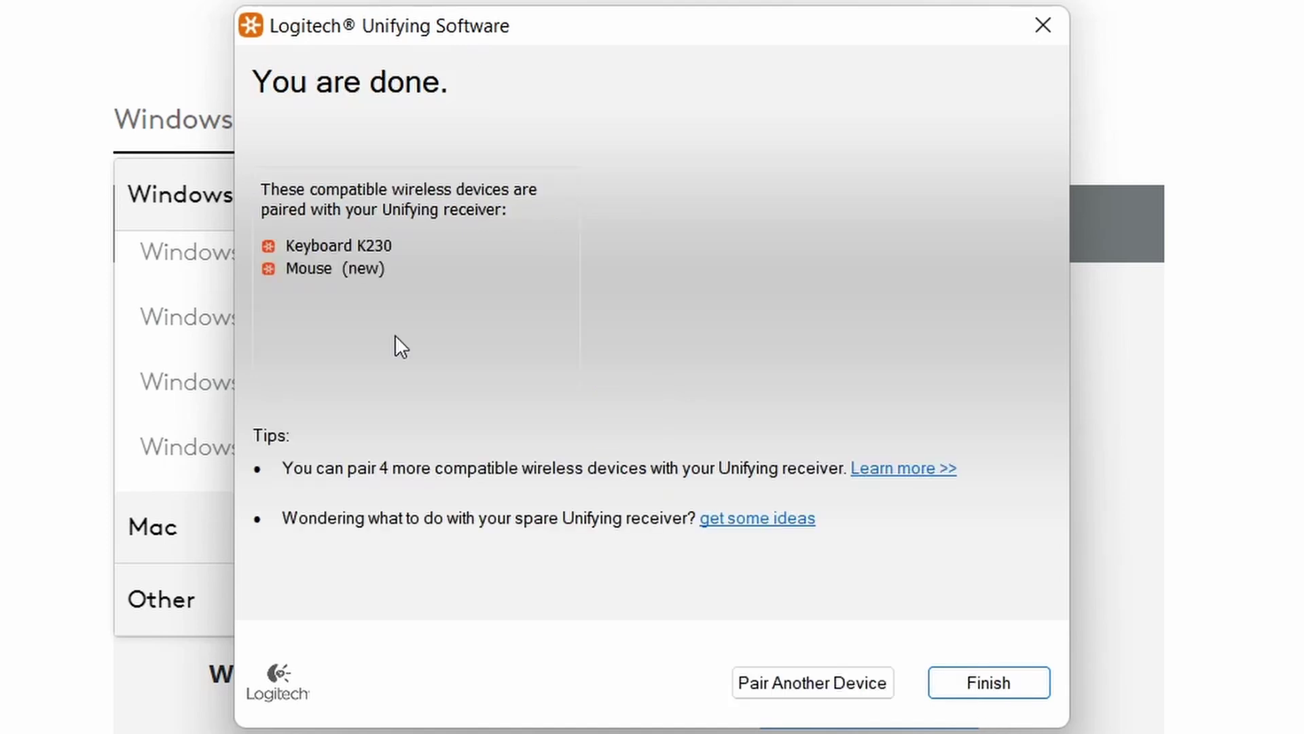
{"action": "left_click", "coordinate": [976, 698]}
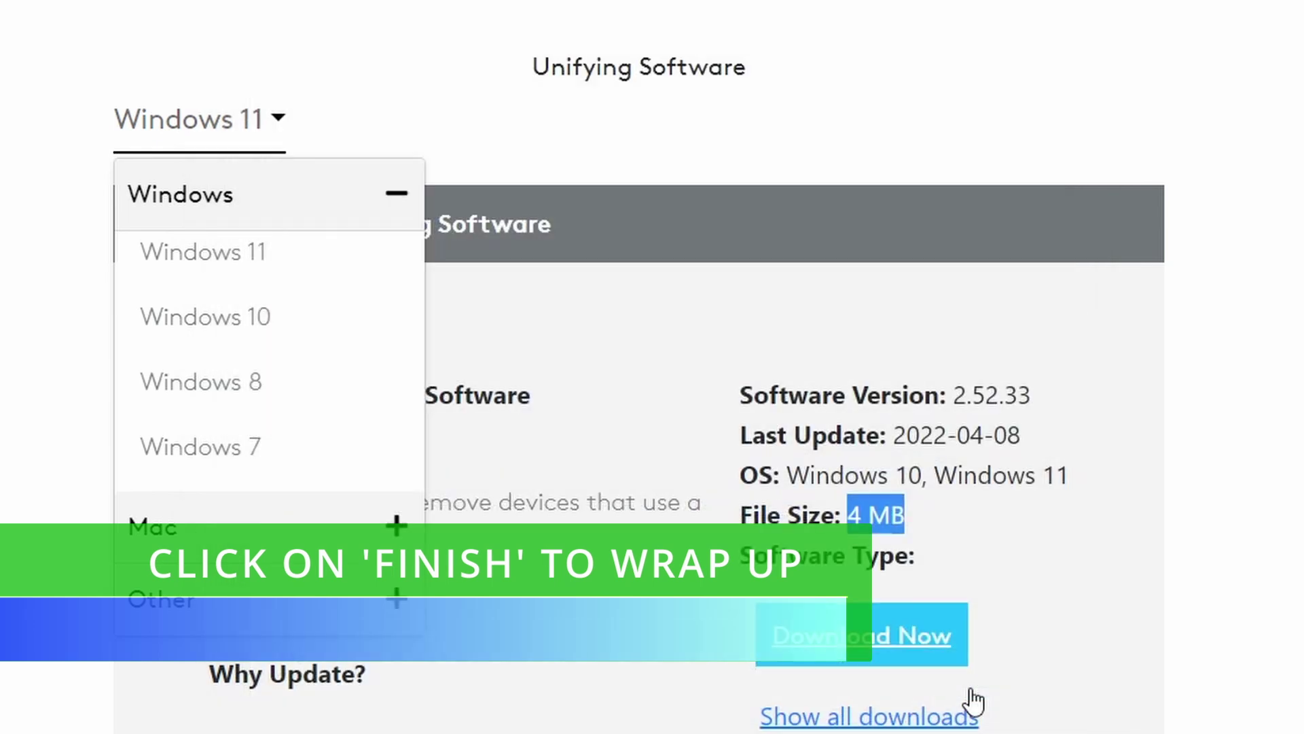